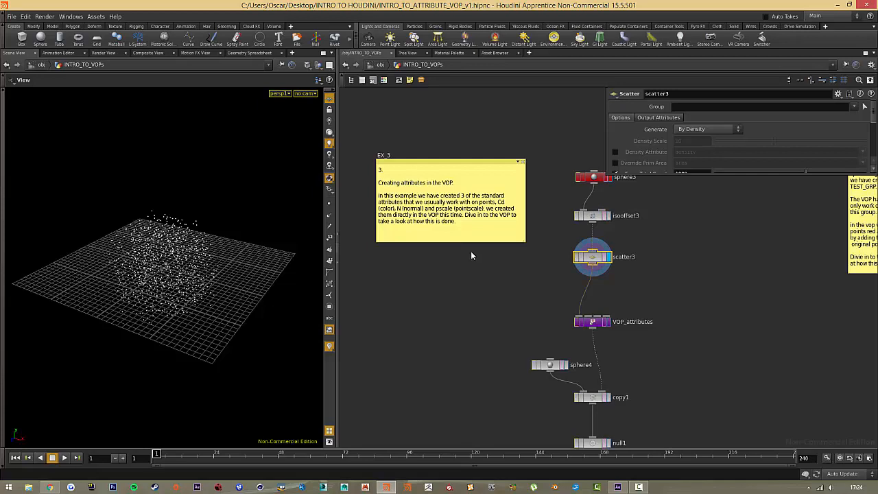
Add an Attribute Create node beside scatter3, wire scatter3 into it and display its result.
click(696, 285)
key(Tab)
text(create)
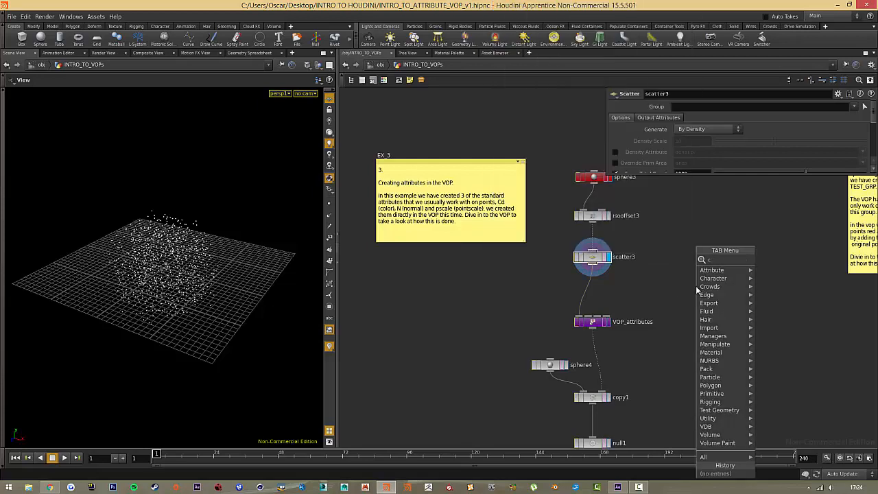
key(Return)
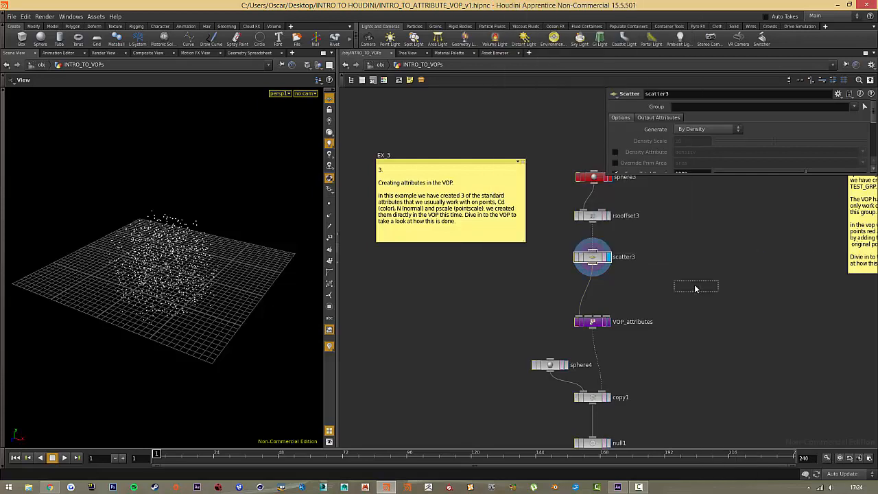
click(696, 289)
click(594, 265)
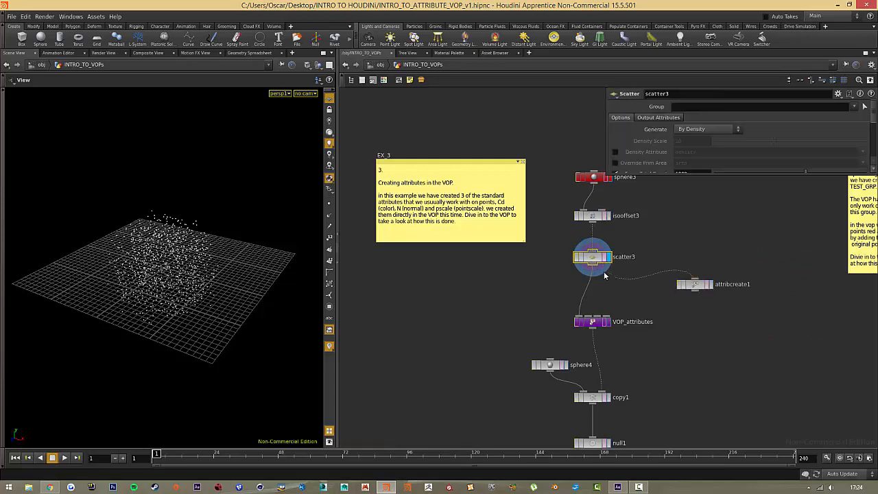
drag(594, 267, 712, 289)
click(712, 288)
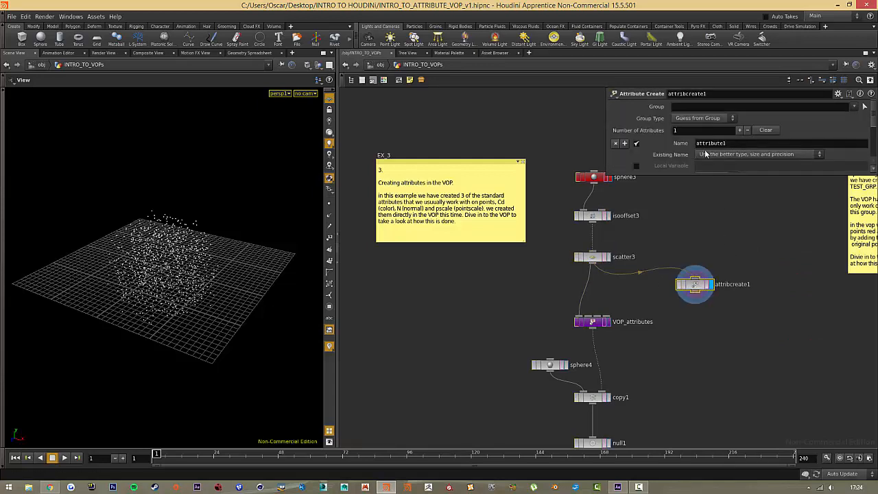
Enlarge the attribcreate1 parameters and define an attribute named Cd of type Vector with value 1, 0, 0.
scroll(733, 136, down, 3)
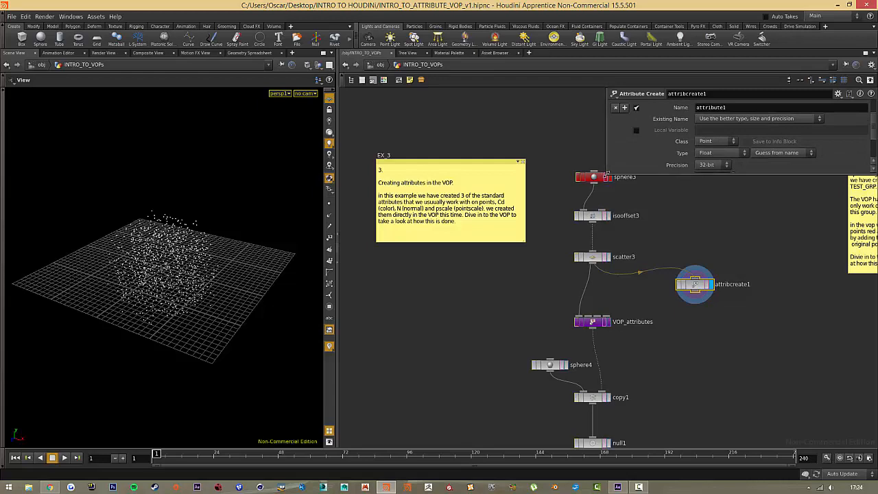
drag(606, 176, 655, 320)
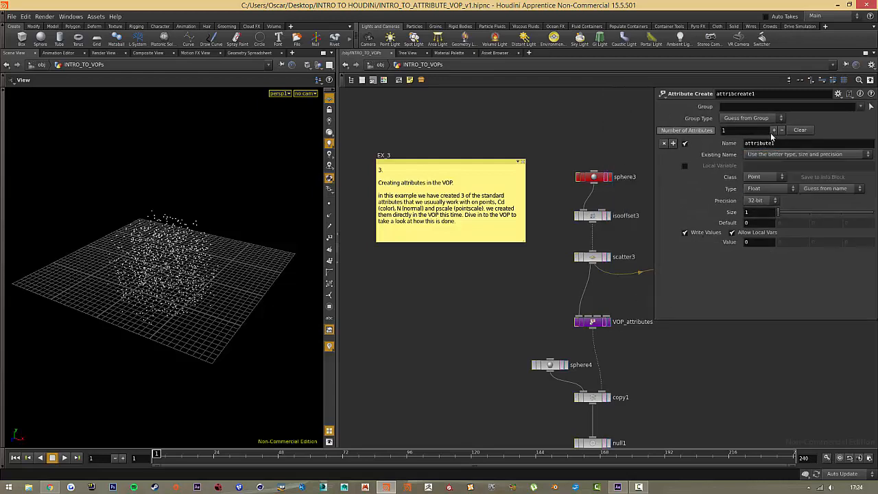
drag(778, 143, 662, 148)
text(Cd)
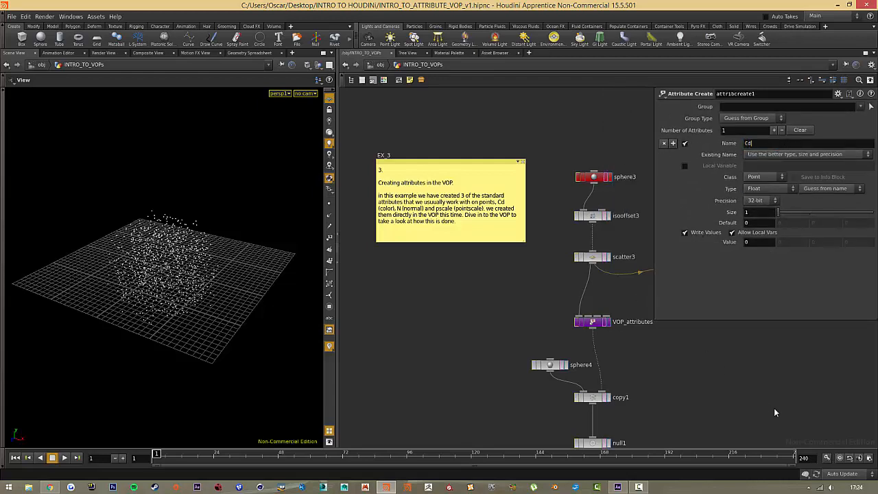
key(Return)
click(774, 188)
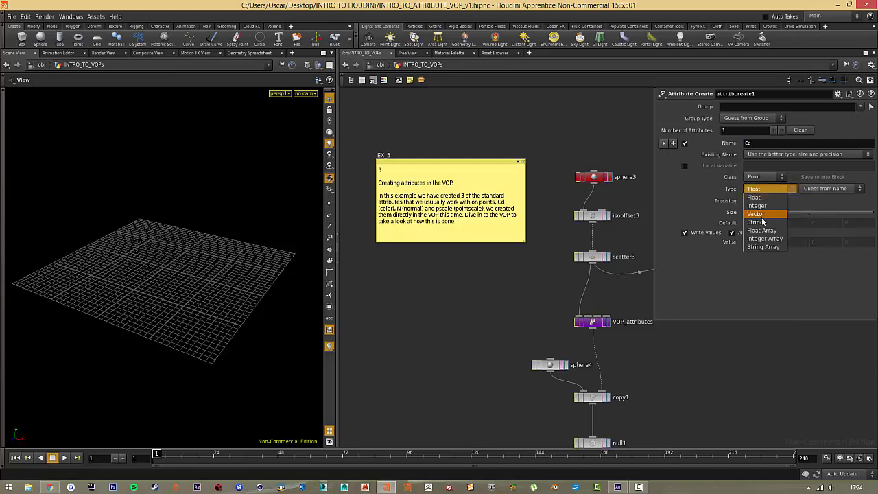
click(760, 215)
click(792, 231)
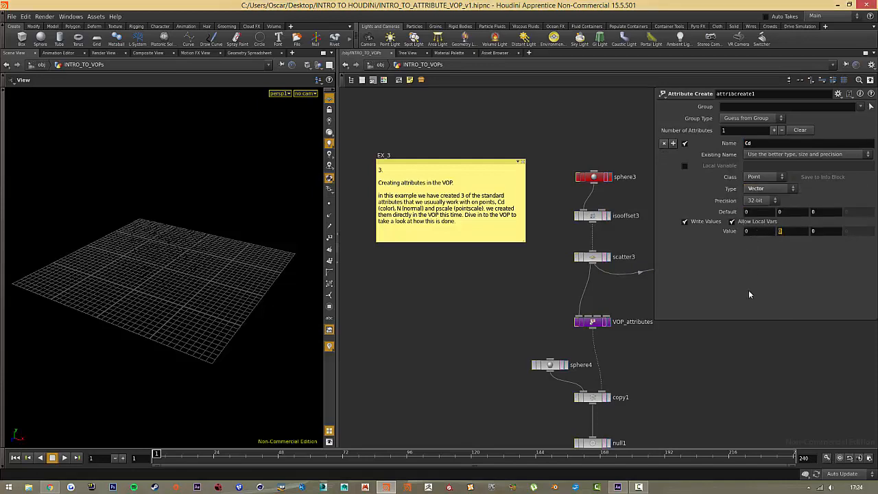
key(Return)
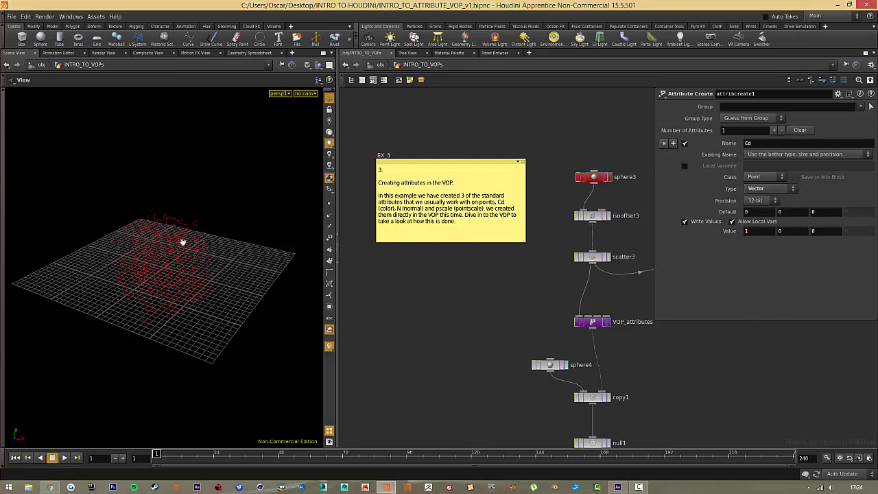
Inspect the coloured points in the viewport and delete the attribcreate1 node.
alt+drag(183, 241, 186, 222)
middle_drag(783, 353, 656, 337)
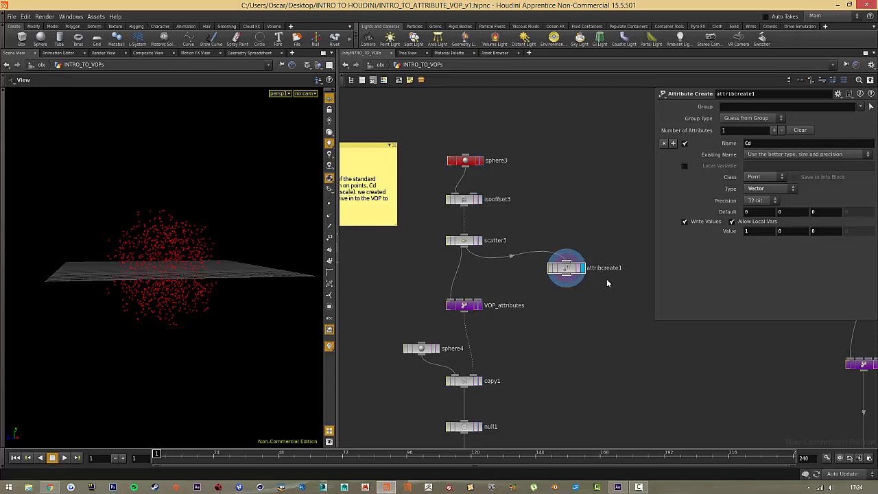
click(573, 274)
key(Delete)
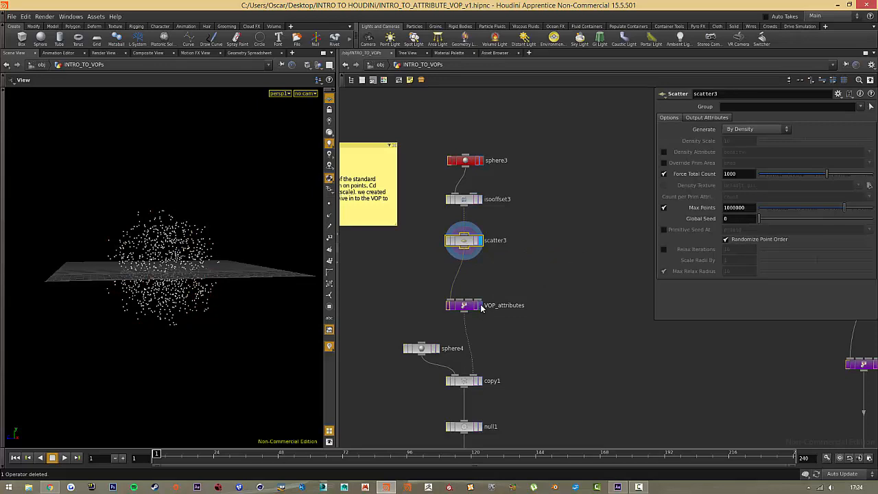
Display the result of the VOP_attributes node and enter its inner network.
click(480, 306)
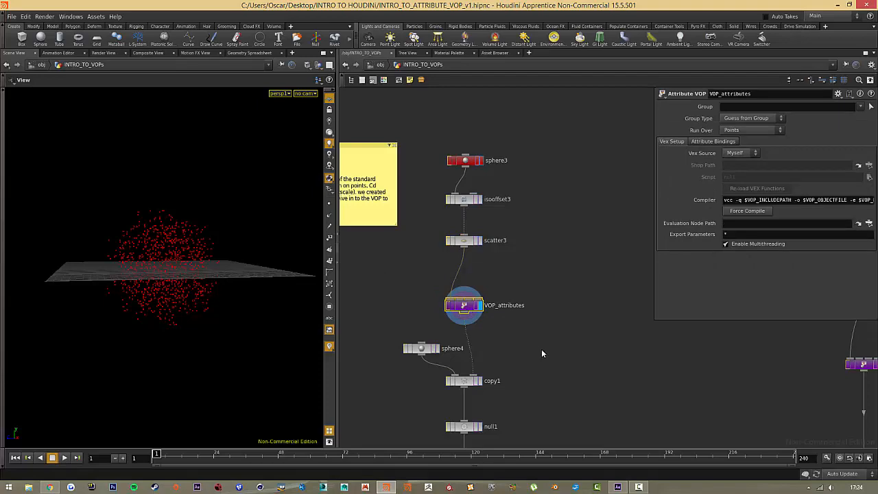
double_click(465, 307)
scroll(480, 254, down, 3)
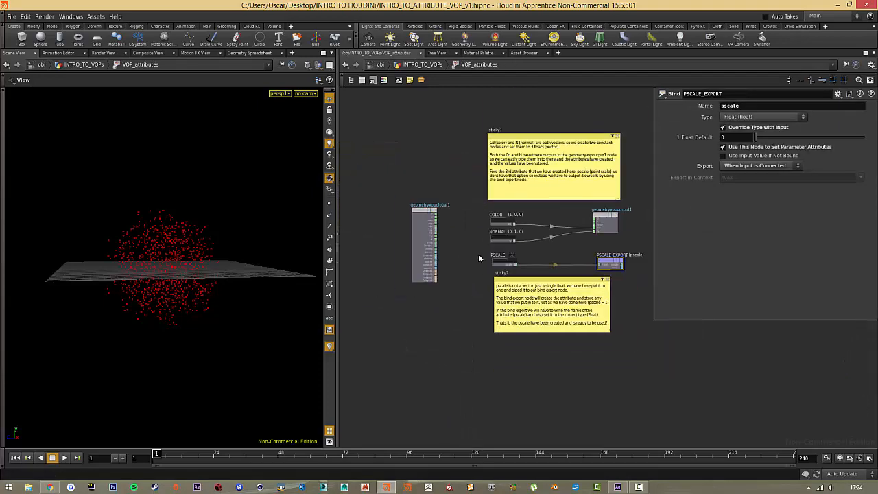
middle_drag(450, 270, 443, 328)
scroll(436, 285, up, 2)
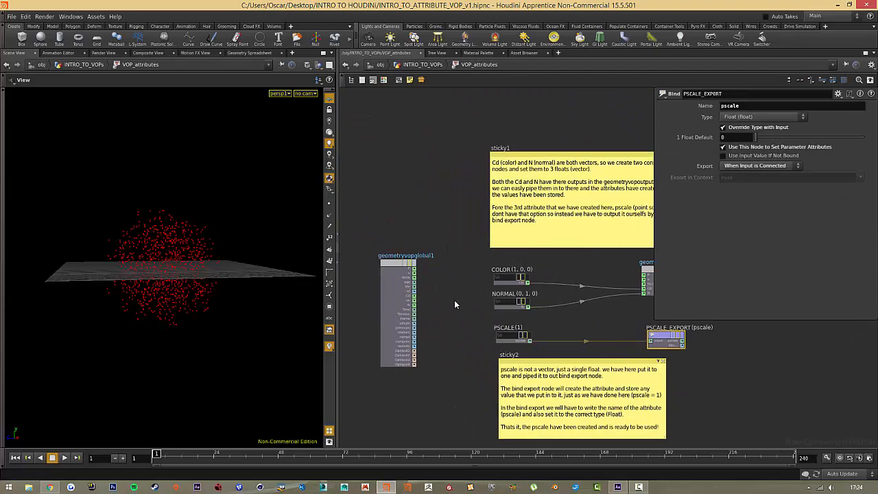
scroll(434, 296, down, 1)
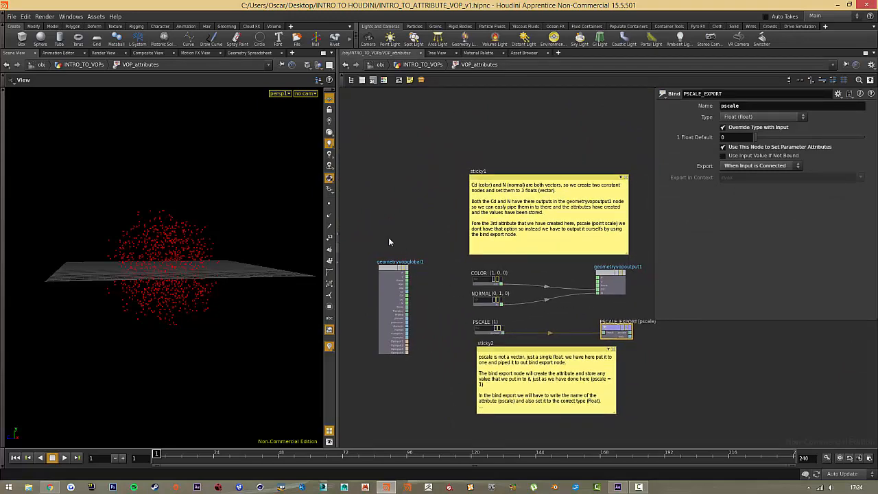
Examine the outputs of geometryvopglobal1 and the inputs available on geometryvopoutput1.
click(390, 287)
scroll(401, 288, up, 2)
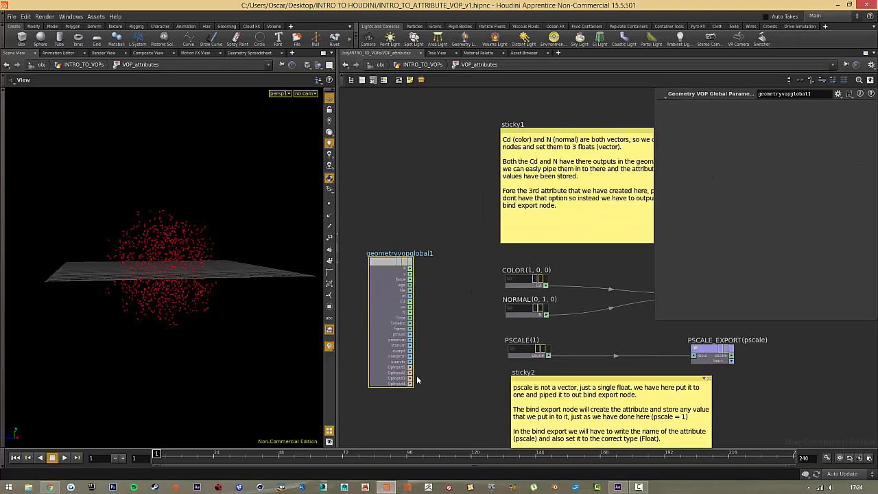
middle_drag(635, 284, 474, 275)
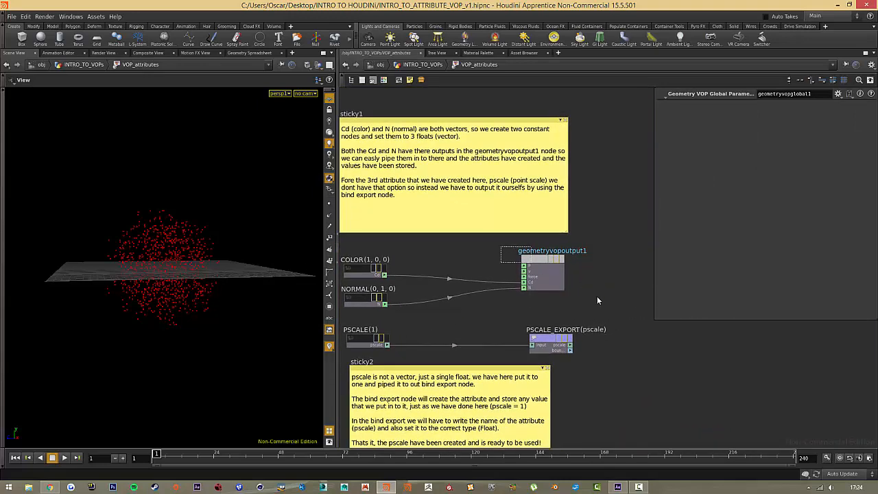
click(543, 275)
scroll(520, 295, up, 1)
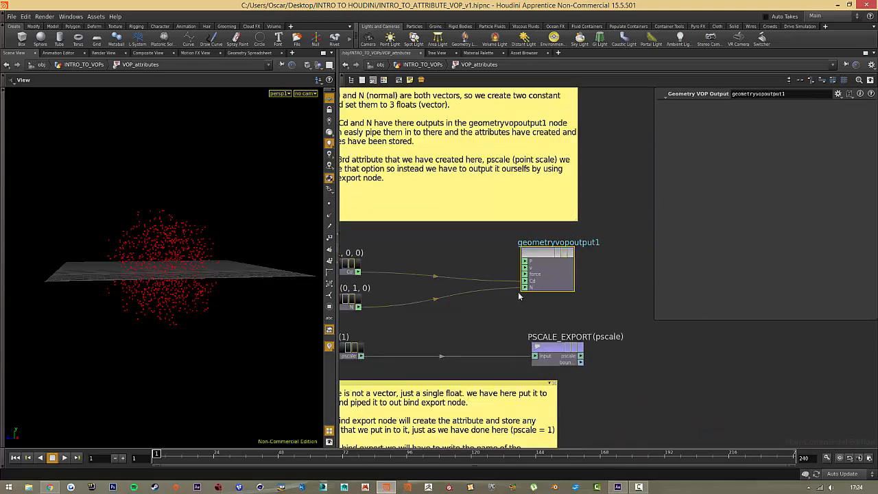
scroll(512, 311, down, 2)
middle_drag(512, 311, 745, 314)
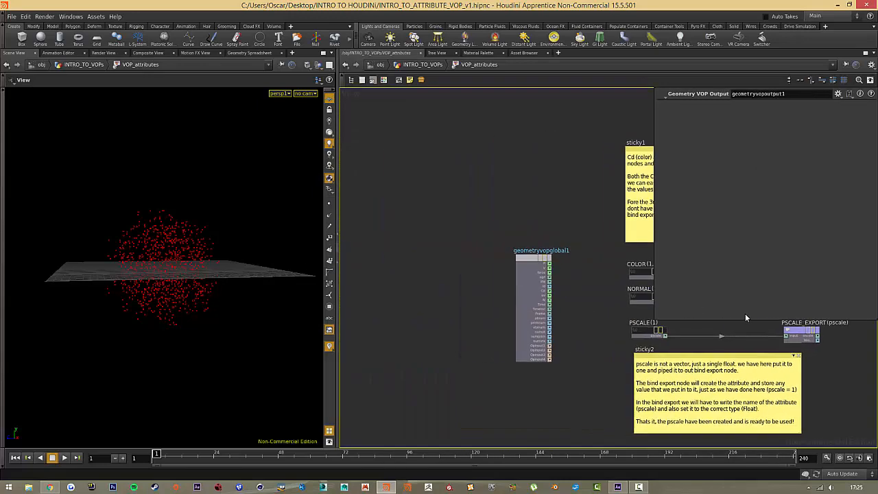
middle_drag(577, 312, 367, 321)
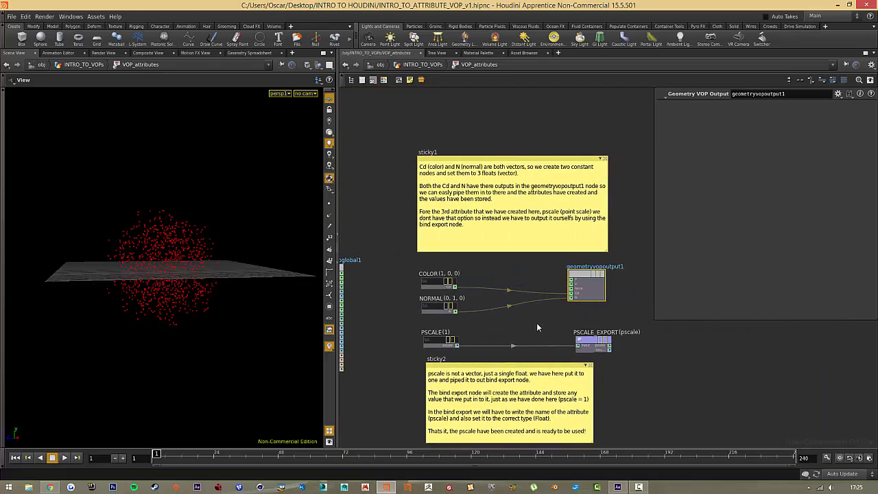
scroll(426, 276, up, 2)
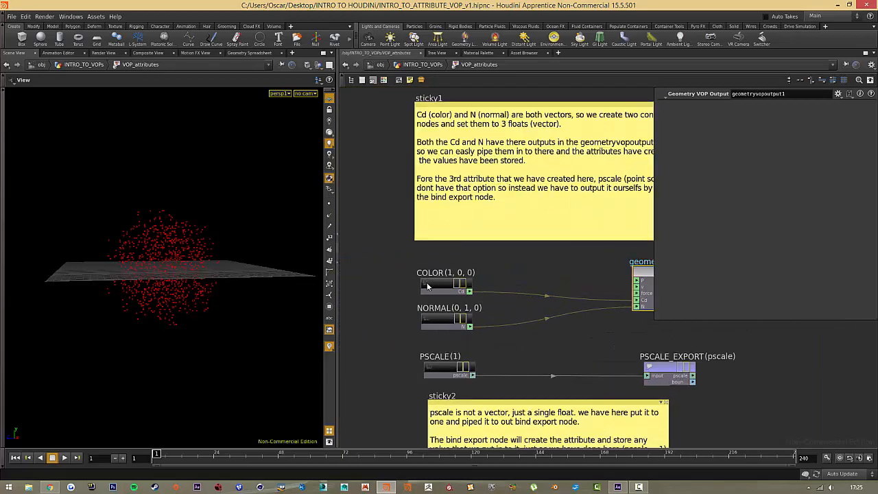
Review the COLOR constant's available types and keep 3 Floats (vector).
drag(393, 263, 410, 260)
click(782, 106)
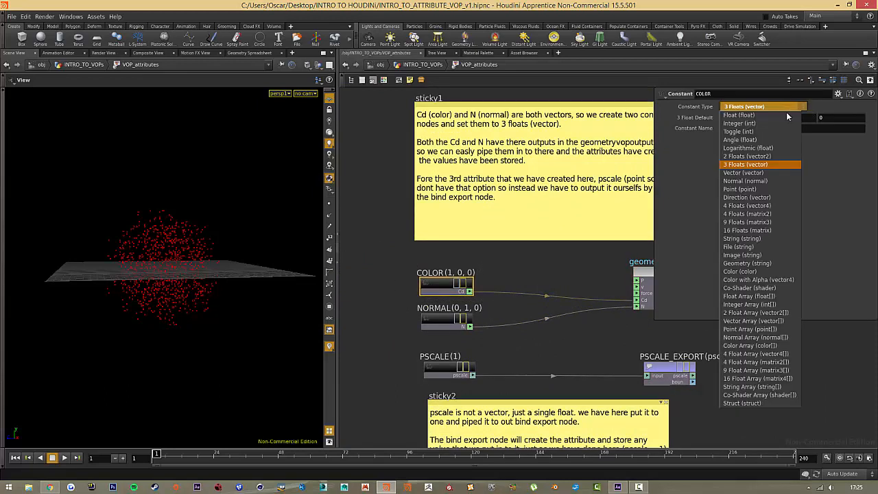
click(773, 168)
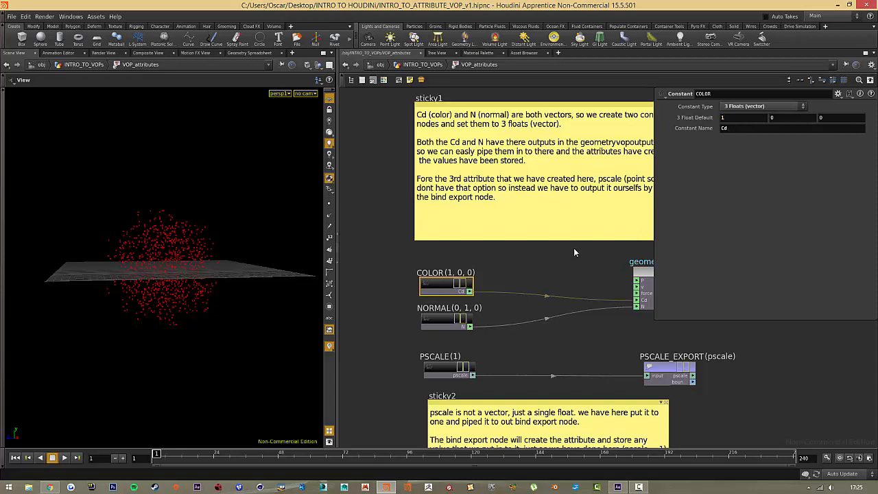
Disconnect the COLOR constant from geometryvopoutput1 and reconnect it to the Cd input.
click(583, 277)
right_click(570, 299)
click(579, 304)
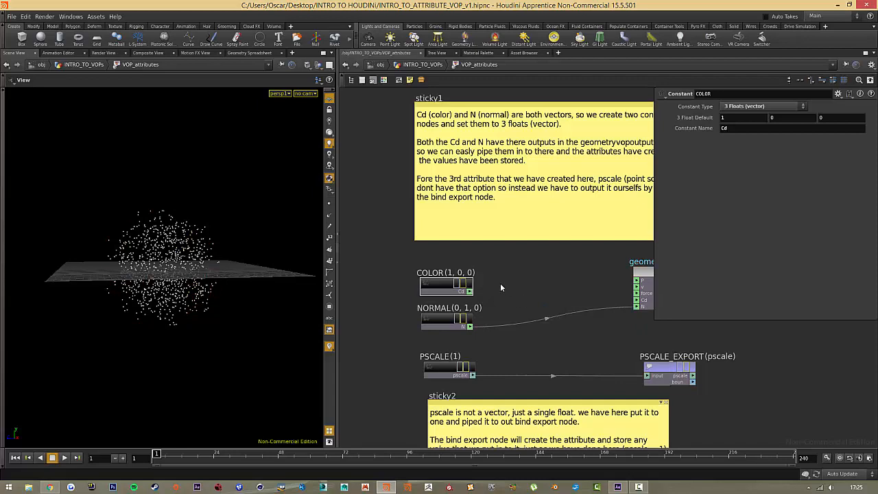
drag(476, 292, 643, 300)
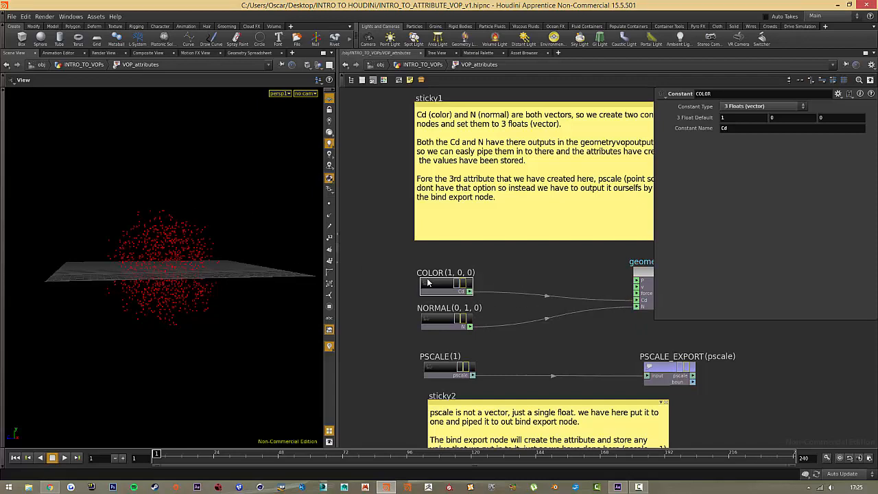
Disconnect the COLOR constant from the Cd input of geometryvopoutput1.
drag(404, 253, 486, 304)
right_click(529, 291)
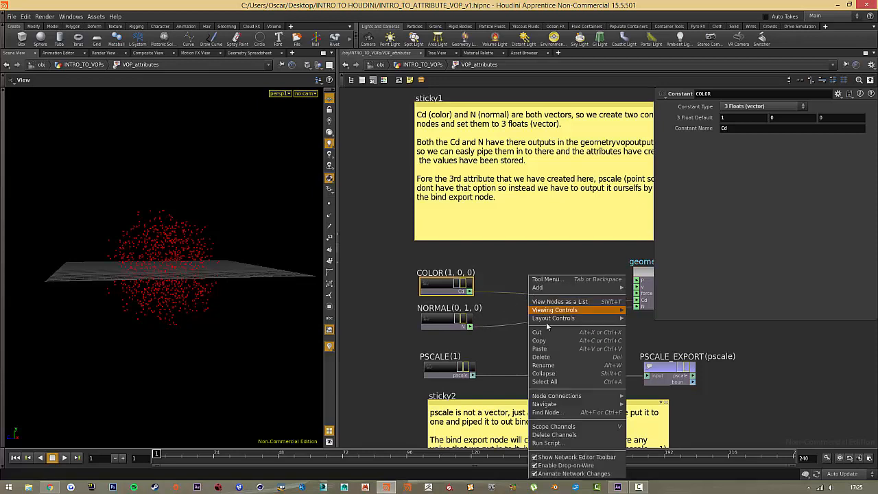
key(Escape)
right_click(518, 298)
click(535, 312)
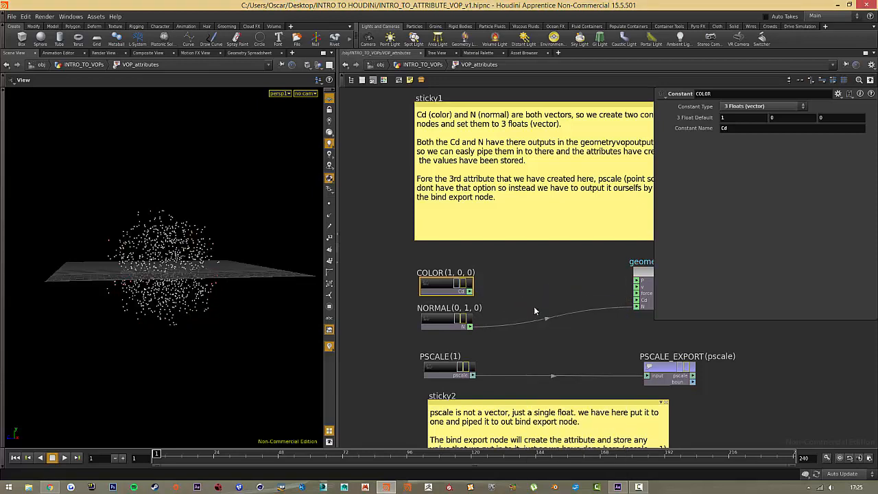
Show the geometry spreadsheet and disconnect PSCALE from PSCALE_EXPORT and NORMAL from geometryvopoutput1.
click(247, 53)
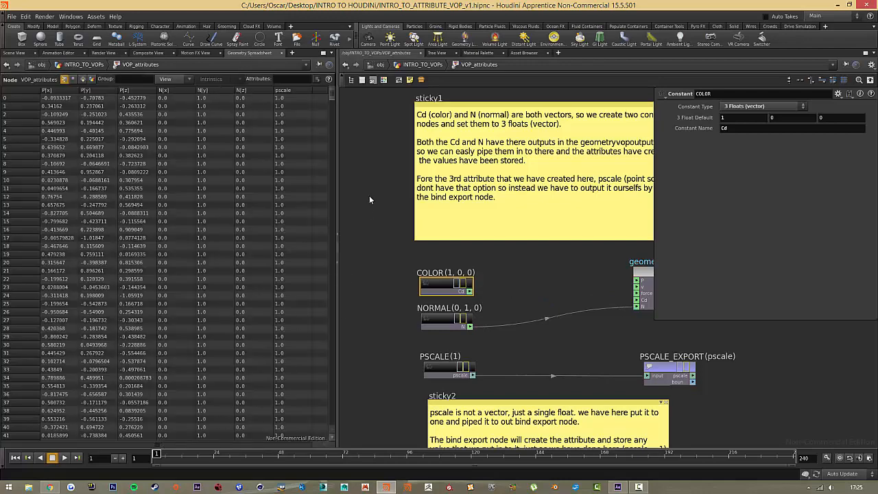
right_click(560, 375)
click(547, 376)
right_click(550, 378)
click(555, 382)
right_click(556, 328)
click(557, 331)
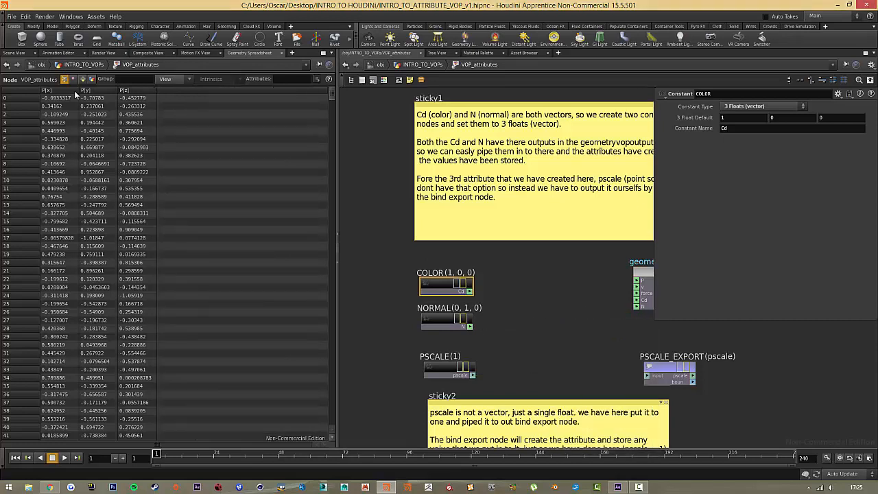
Wire the COLOR constant's output into the Cd input of geometryvopoutput1.
click(540, 325)
drag(410, 264, 488, 305)
drag(470, 292, 638, 305)
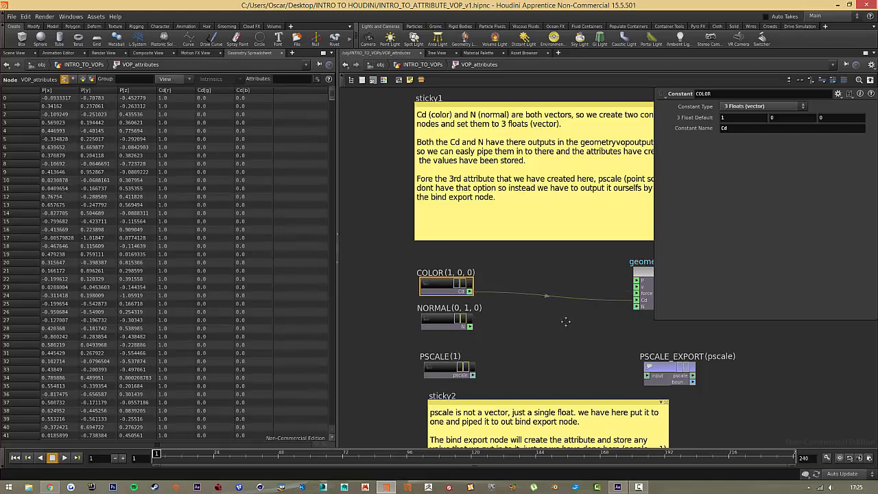
Wire the NORMAL constant into the N input of geometryvopoutput1 and check the N columns in the geometry spreadsheet.
middle_drag(566, 321, 509, 297)
click(390, 296)
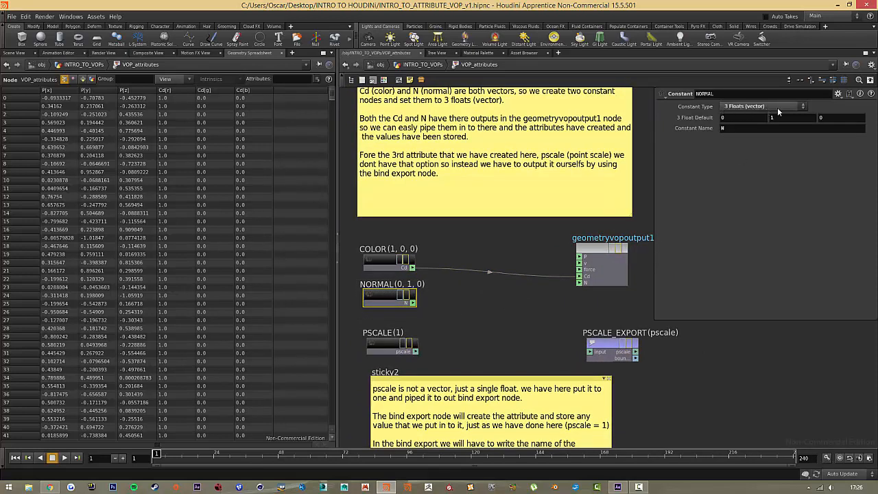
drag(791, 115, 717, 115)
click(463, 322)
drag(413, 303, 584, 283)
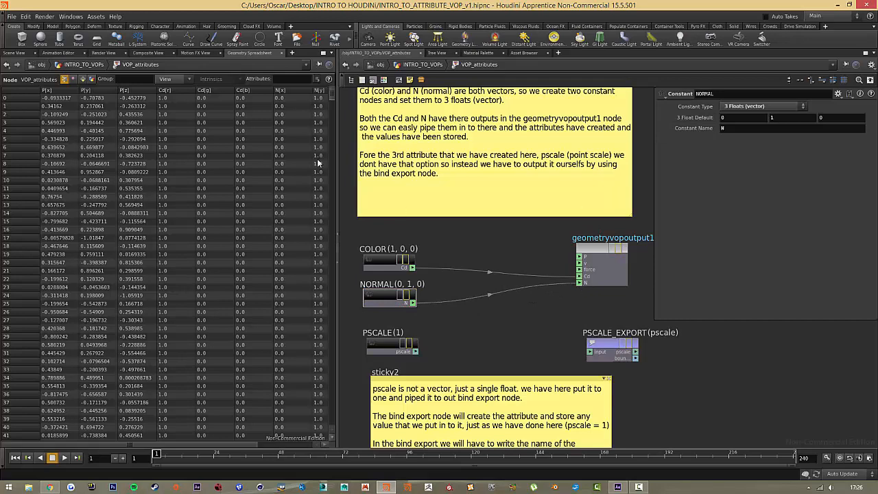
drag(206, 445, 297, 446)
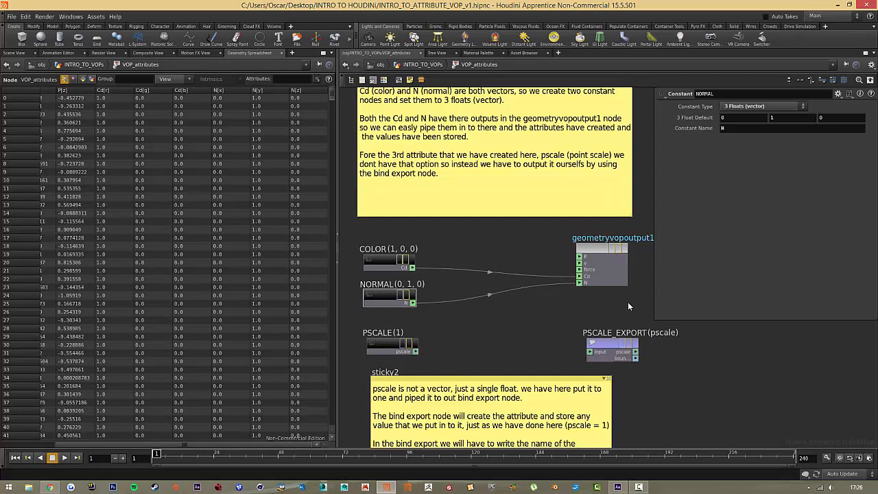
Inspect the geometryvopoutput1 node, then select PSCALE_EXPORT to view its Bind parameters.
click(594, 264)
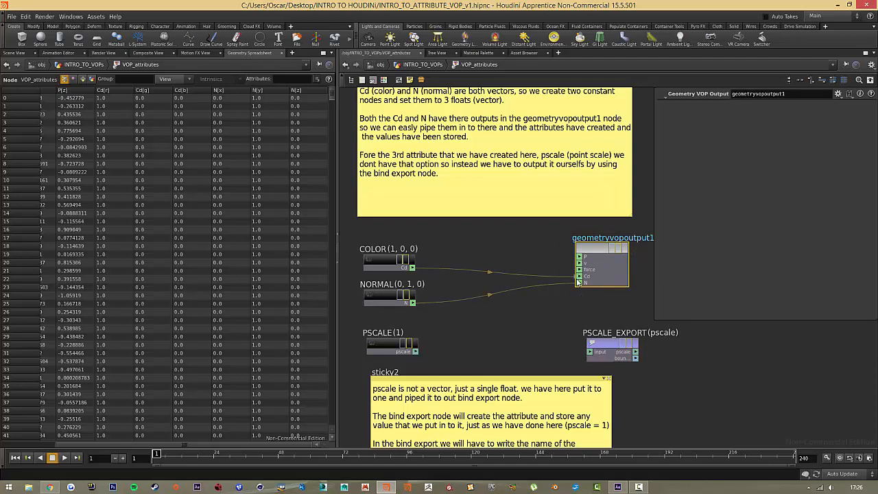
click(585, 309)
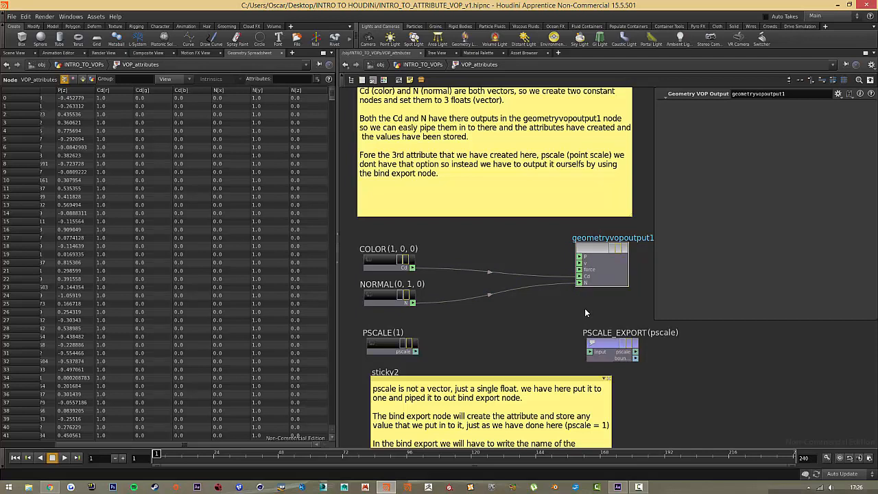
drag(551, 230, 641, 315)
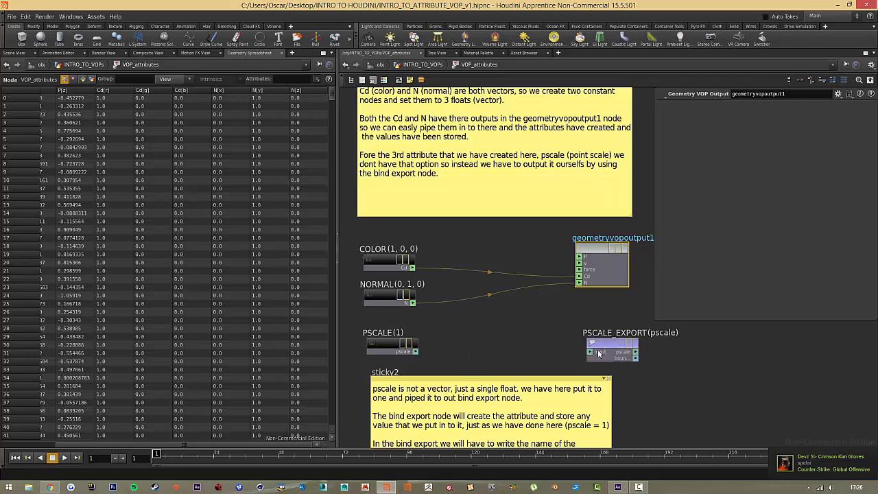
drag(568, 325, 658, 365)
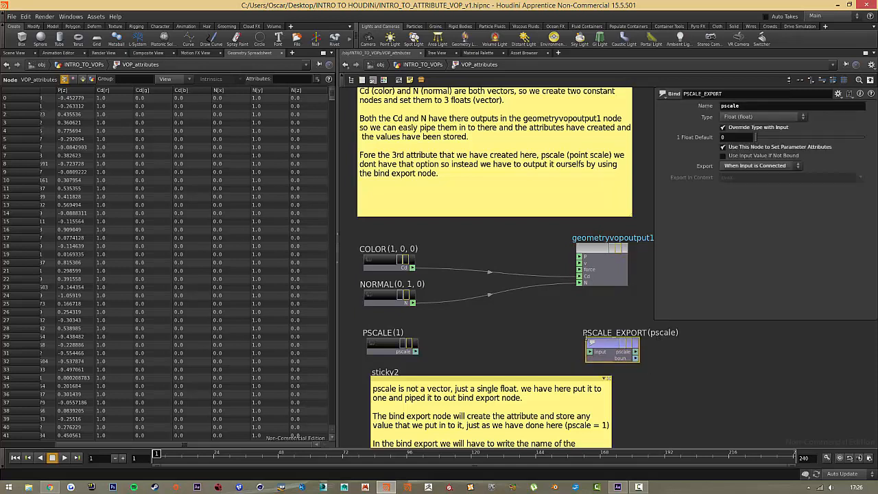
Select the PSCALE constant and wire its pscale output into the input of PSCALE_EXPORT.
click(518, 344)
drag(434, 325, 362, 360)
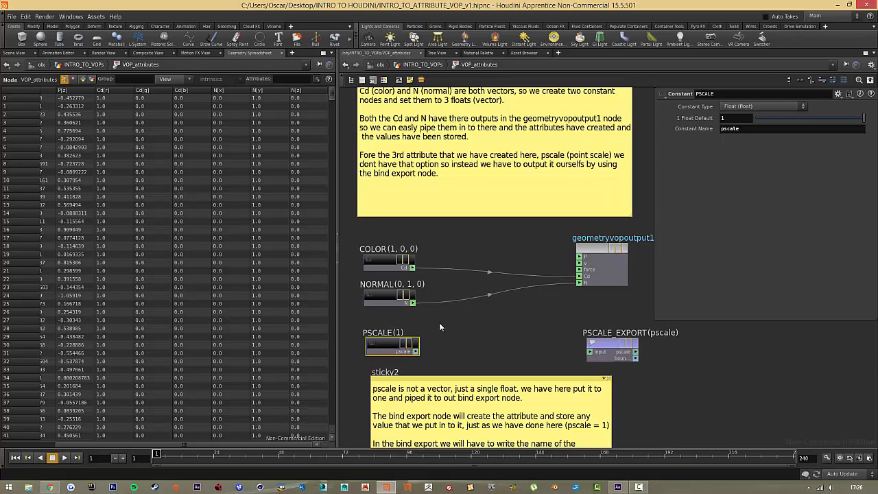
drag(442, 322, 372, 362)
drag(415, 352, 593, 355)
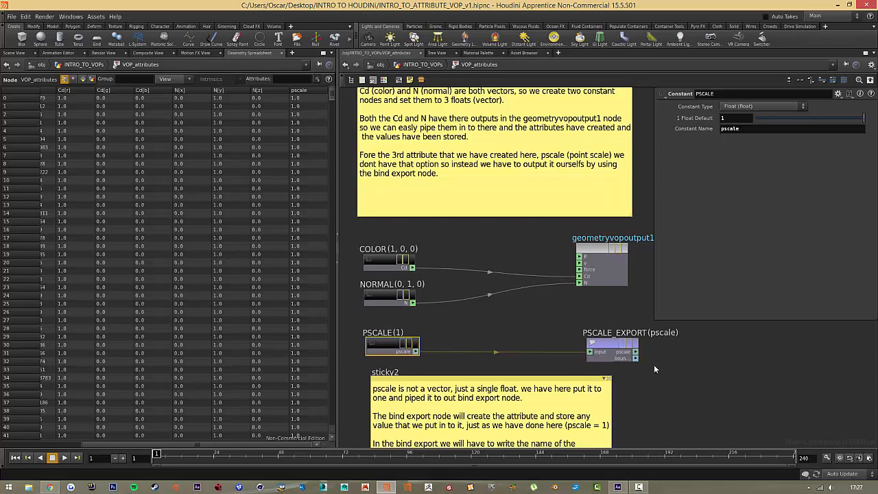
Check the attribute name and type in PSCALE_EXPORT's parameters.
click(612, 347)
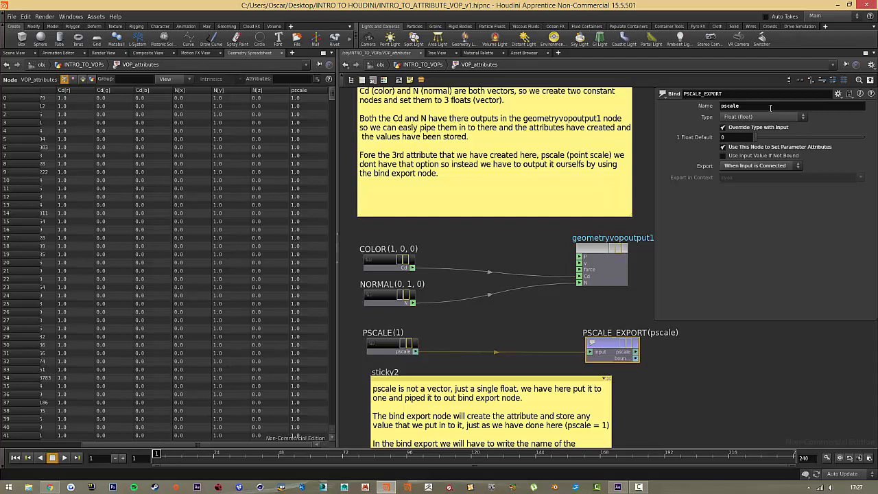
key(Return)
click(609, 314)
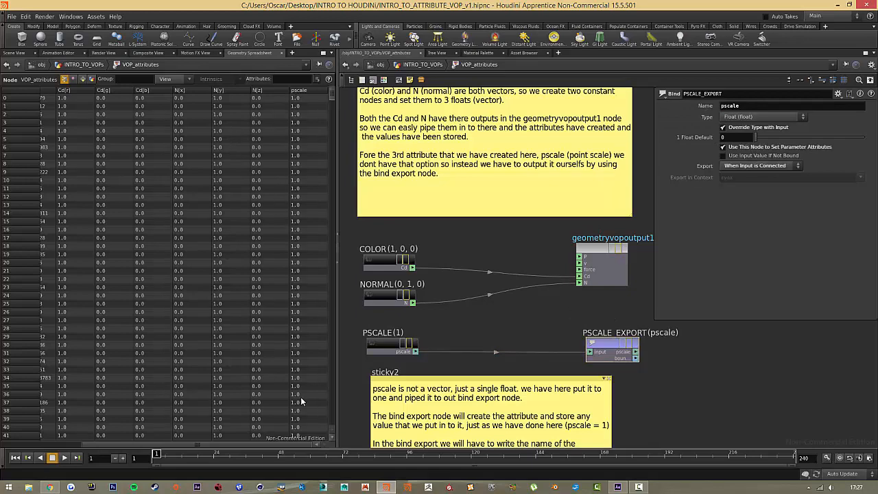
Select geometryvopglobal1 and examine its list of outputs.
scroll(576, 328, down, 3)
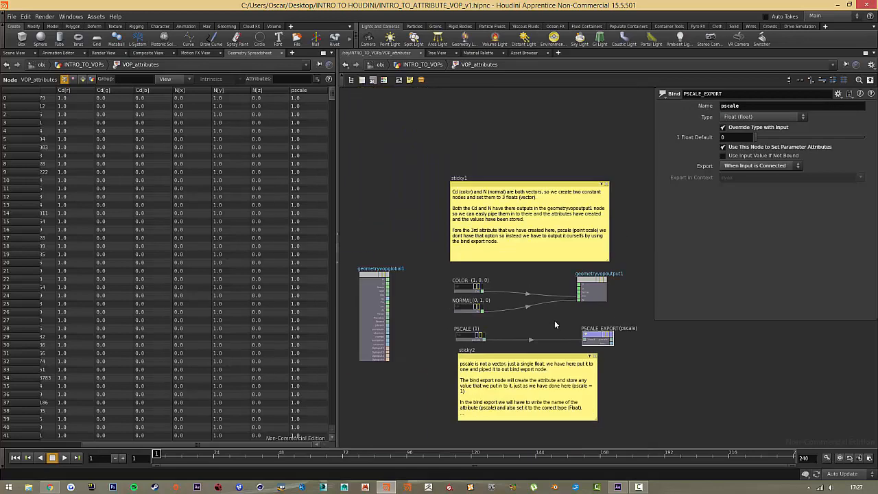
drag(345, 257, 419, 405)
scroll(360, 300, up, 3)
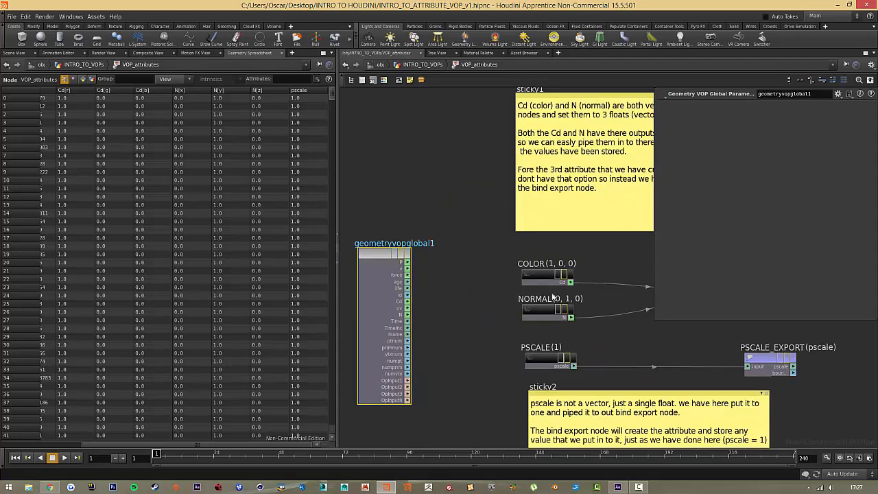
scroll(592, 307, down, 3)
middle_drag(616, 322, 548, 245)
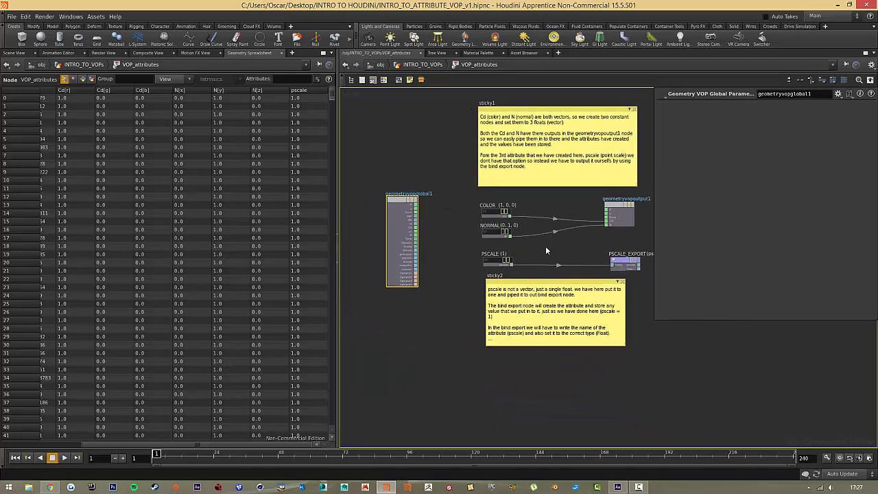
scroll(415, 271, up, 5)
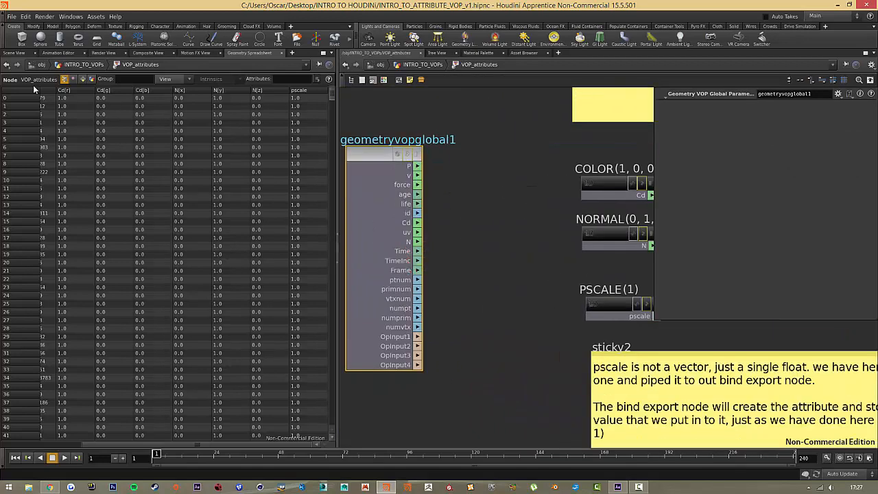
Show the 3D scene view and briefly display the point numbers on the scattered points.
click(19, 53)
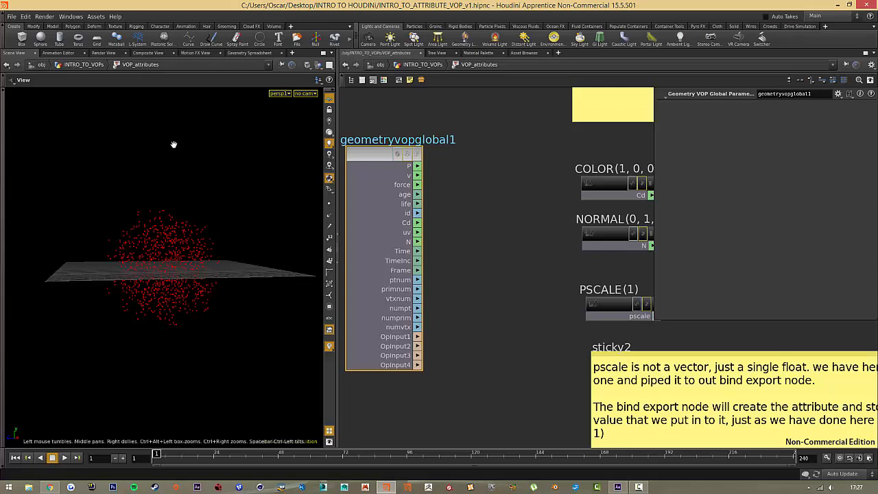
click(330, 240)
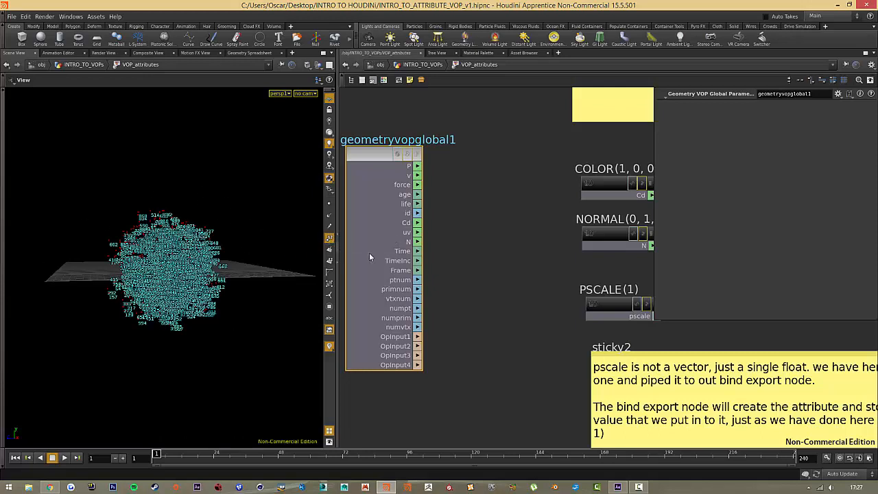
click(330, 238)
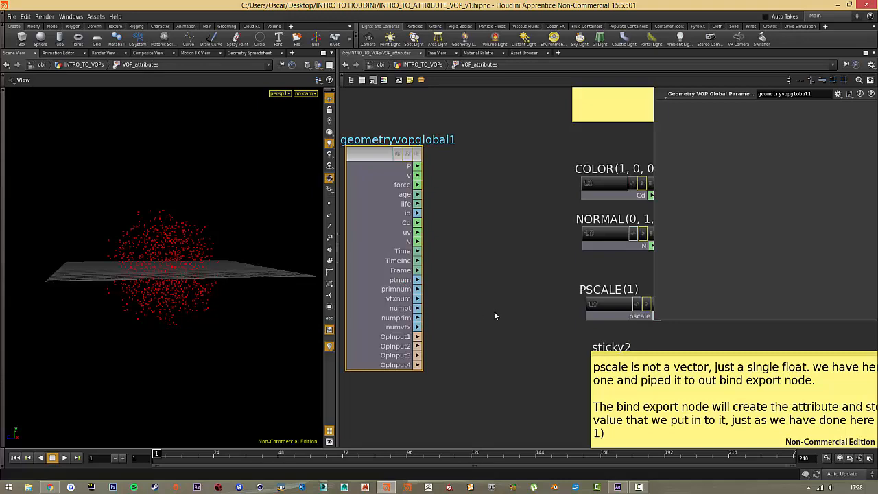
Move the PSCALE constant, PSCALE_EXPORT and sticky2 down to free space below the COLOR and NORMAL connections.
key(h)
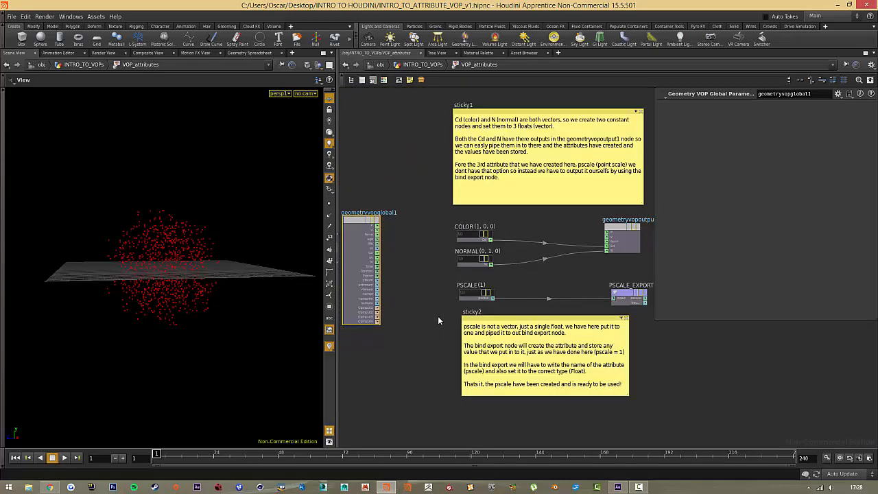
middle_drag(601, 280, 566, 299)
drag(630, 432, 431, 369)
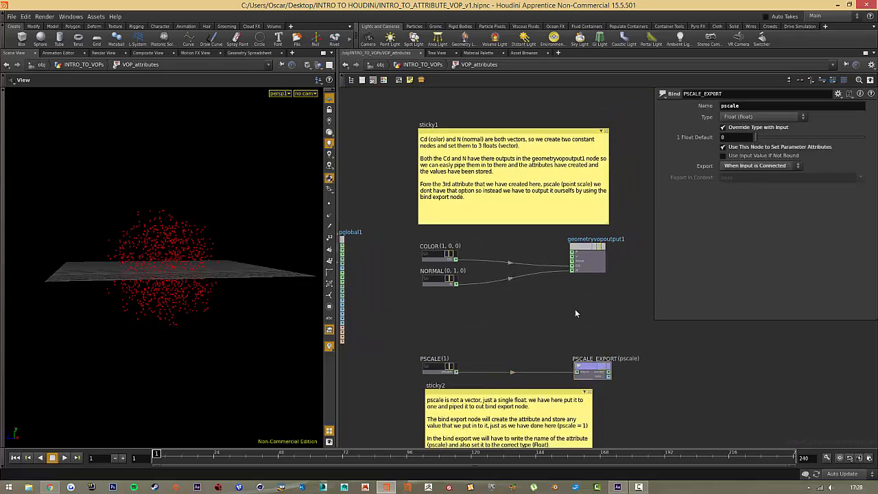
Add a Bind Export node in the free space between geometryvopoutput1 and PSCALE_EXPORT.
key(Tab)
text(bind e)
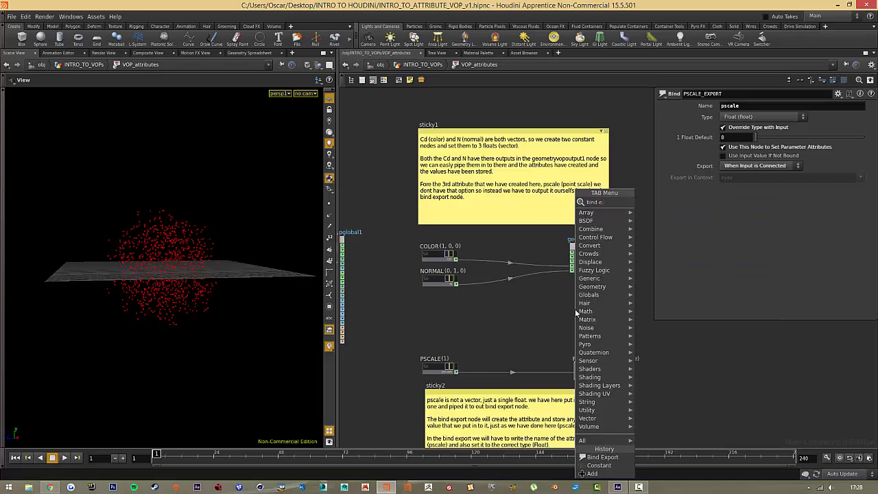
key(Return)
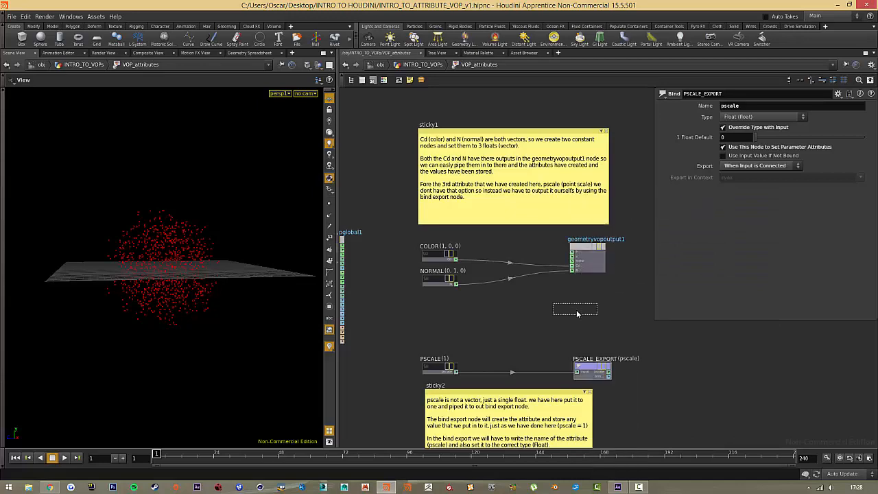
click(594, 319)
Wire the ptnum output of geometryvopglobal1 into the input of the new Bind Export node.
middle_drag(475, 316, 505, 320)
scroll(353, 302, up, 3)
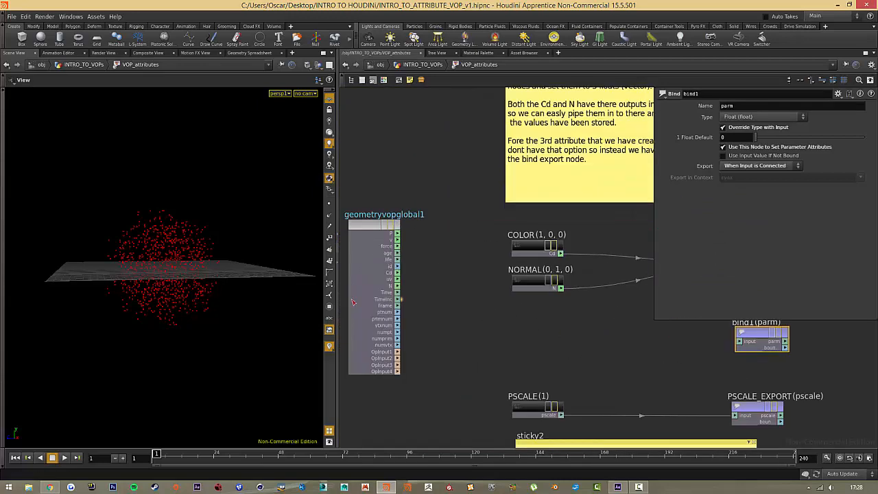
drag(397, 312, 739, 341)
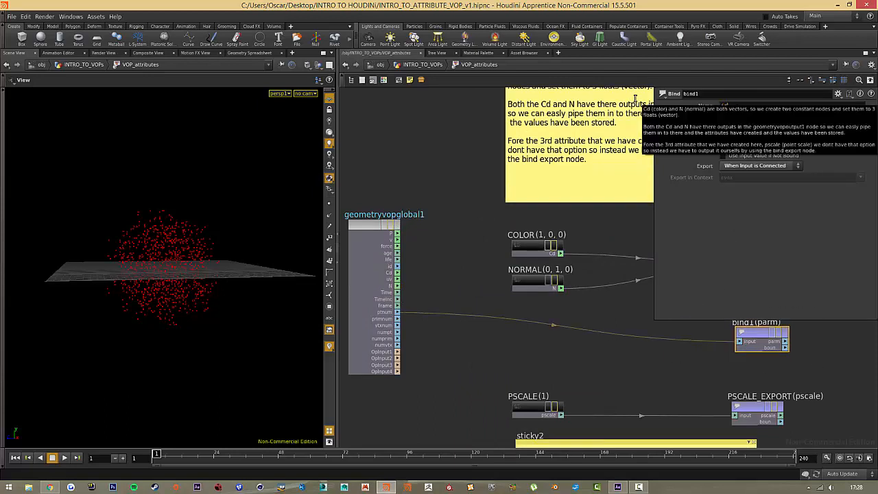
Name the bind1 attribute id, set its type to Integer (int) and check it in the geometry spreadsheet.
click(785, 118)
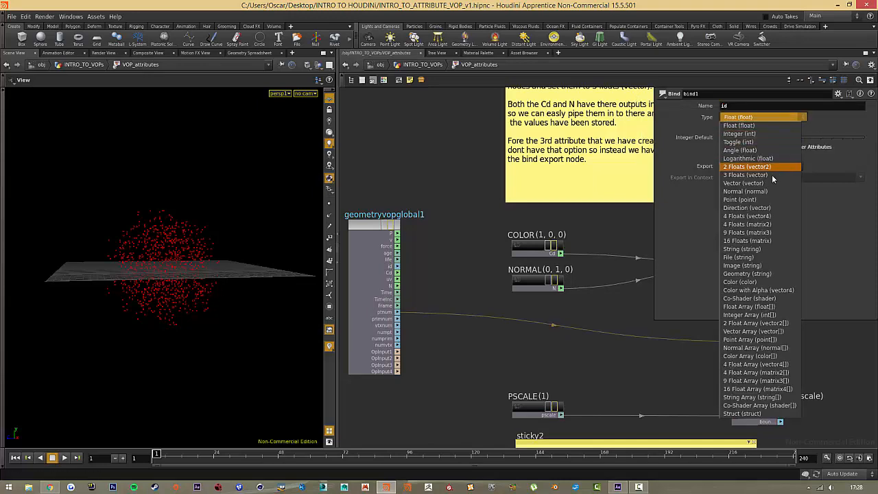
click(755, 133)
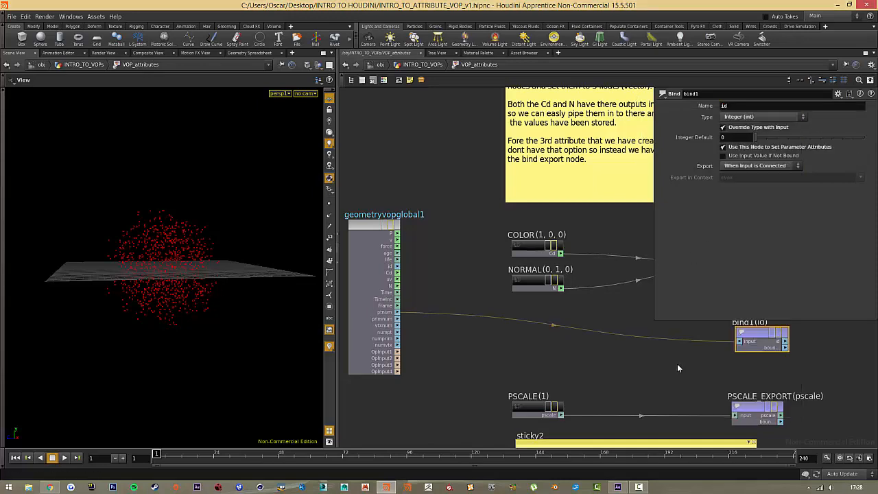
click(244, 55)
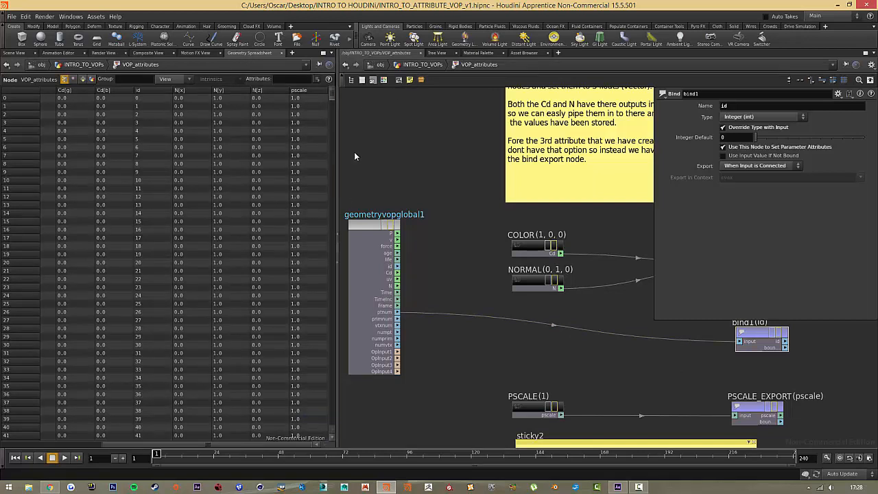
Go up to the INTRO_TO_VOPs network, display scatter3 and attach an Attribute Create node to its output.
click(422, 64)
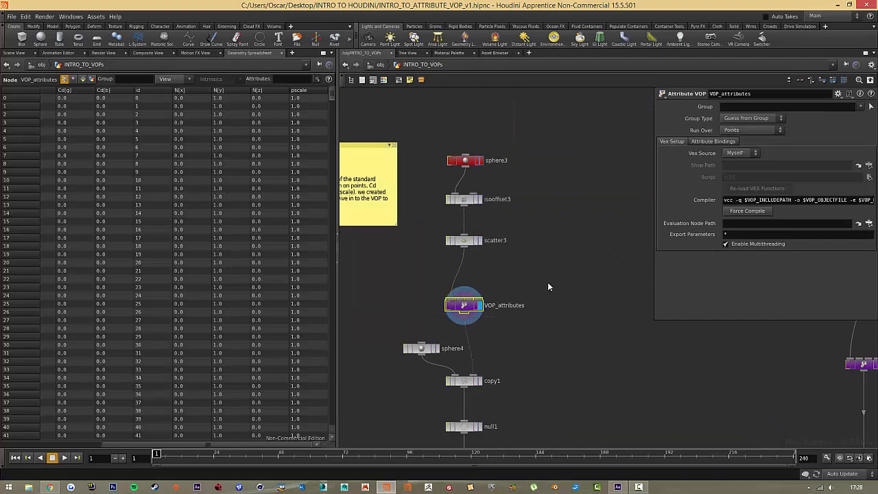
click(480, 240)
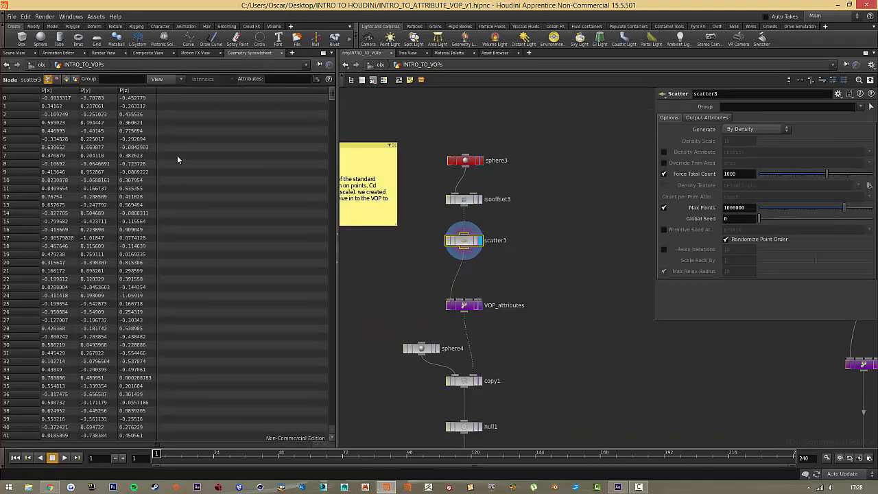
key(Tab)
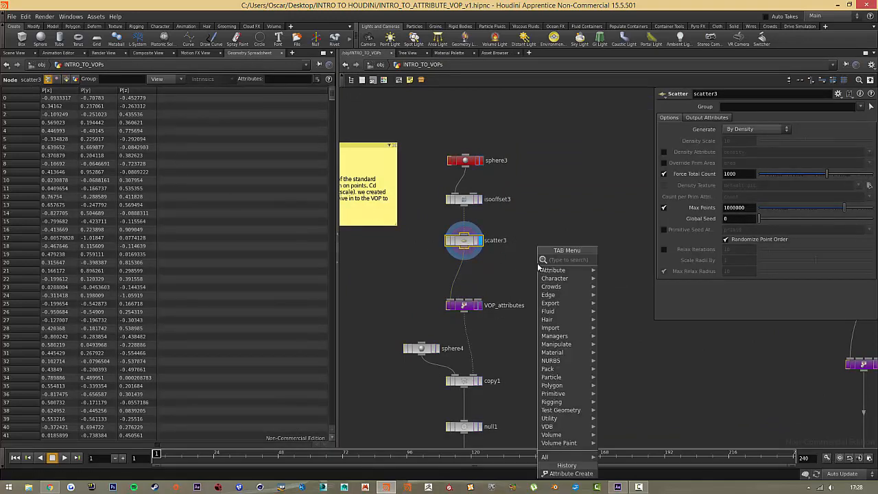
text(cr)
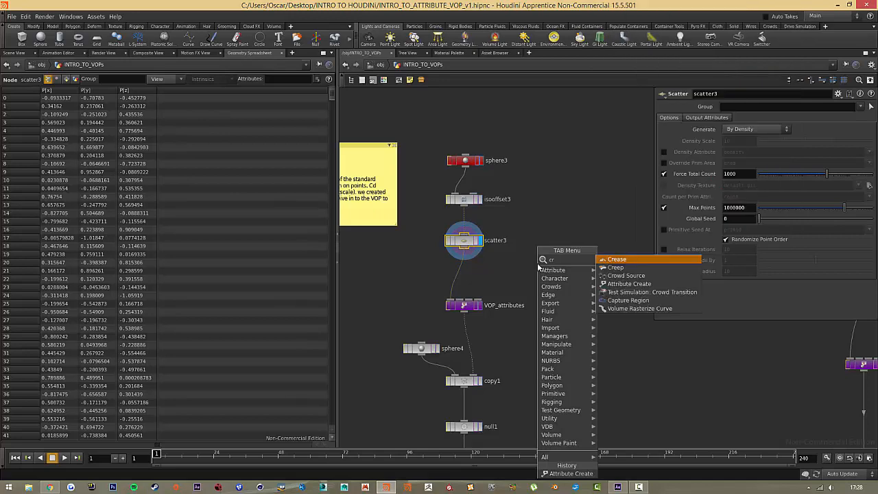
key(Down)
key(Down)
key(Down)
key(Return)
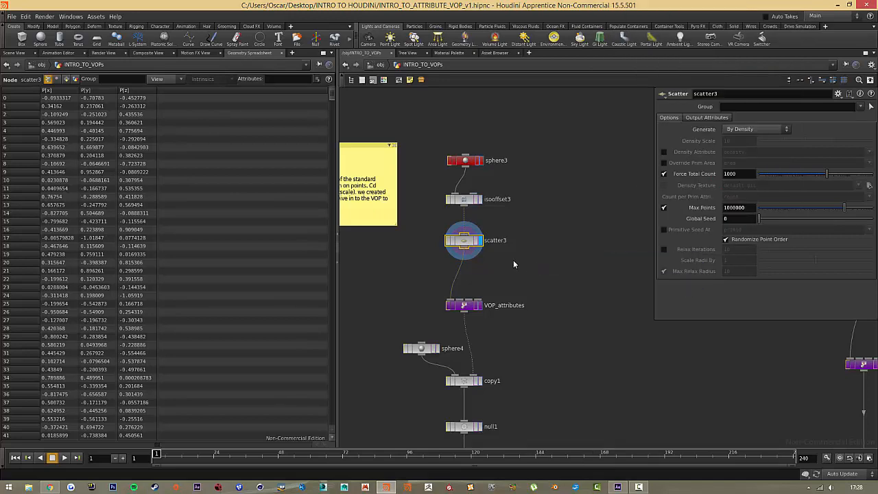
click(547, 271)
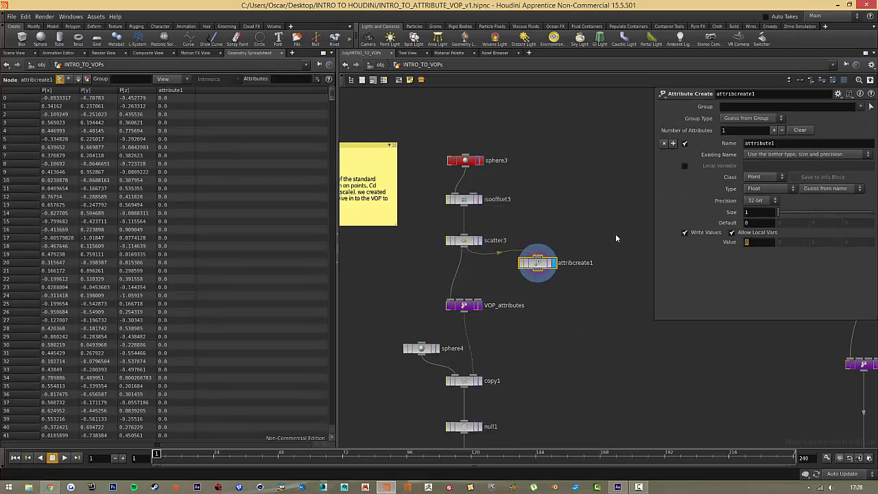
text(@ptnu)
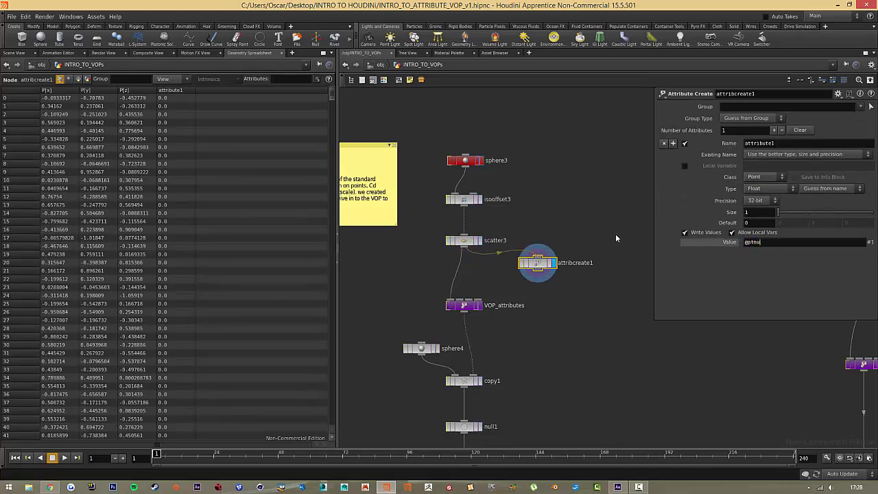
text(m)
drag(779, 144, 701, 148)
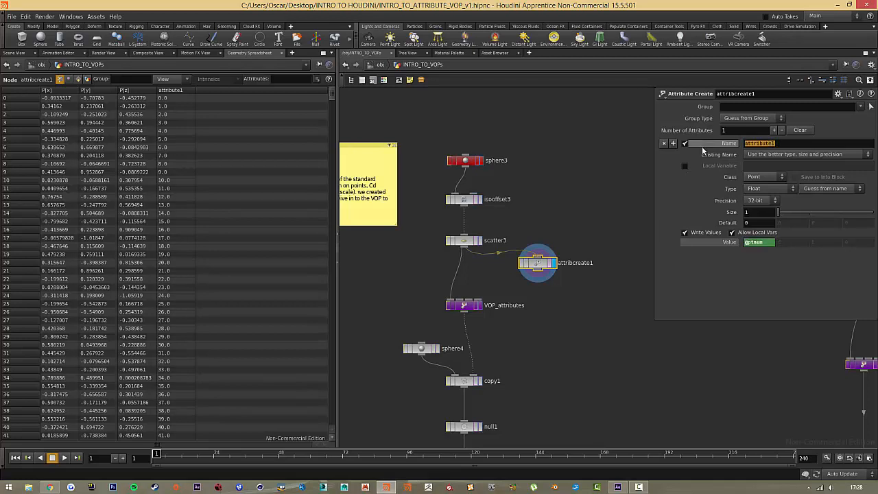
text(id)
key(Return)
click(755, 189)
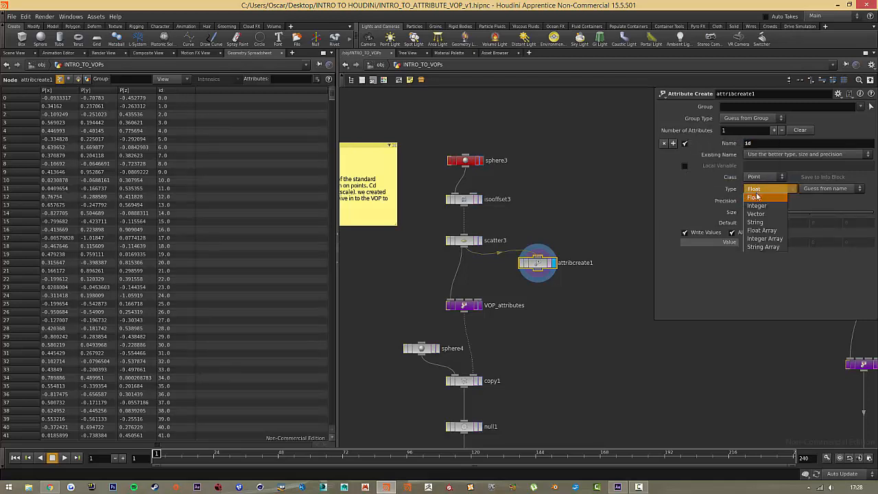
click(757, 205)
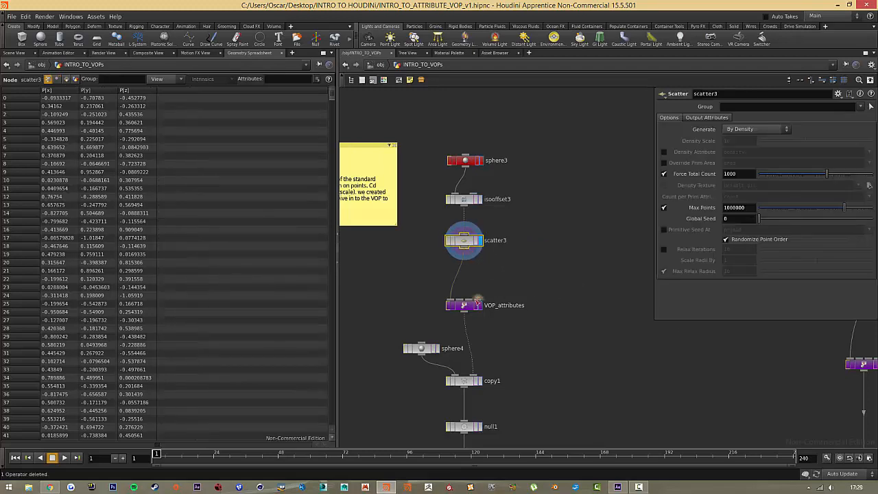
Enter the VOP_attributes network again and select the bind1 node to review the finished setup.
double_click(464, 306)
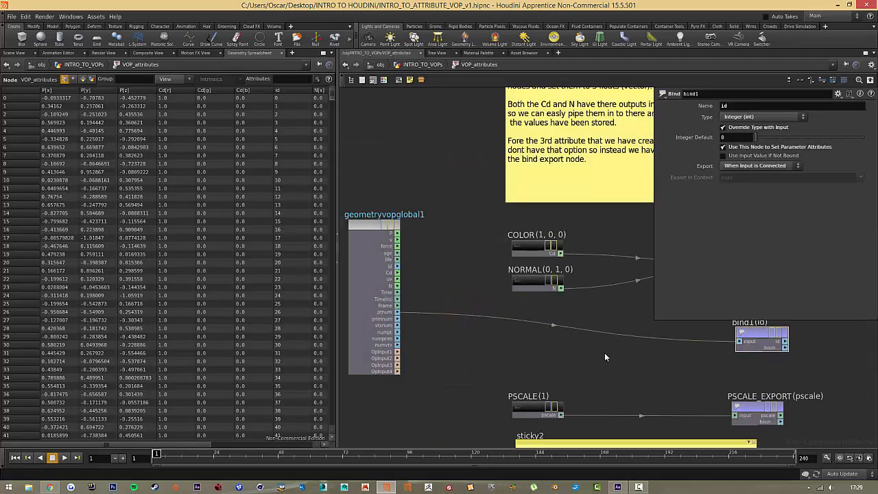
key(h)
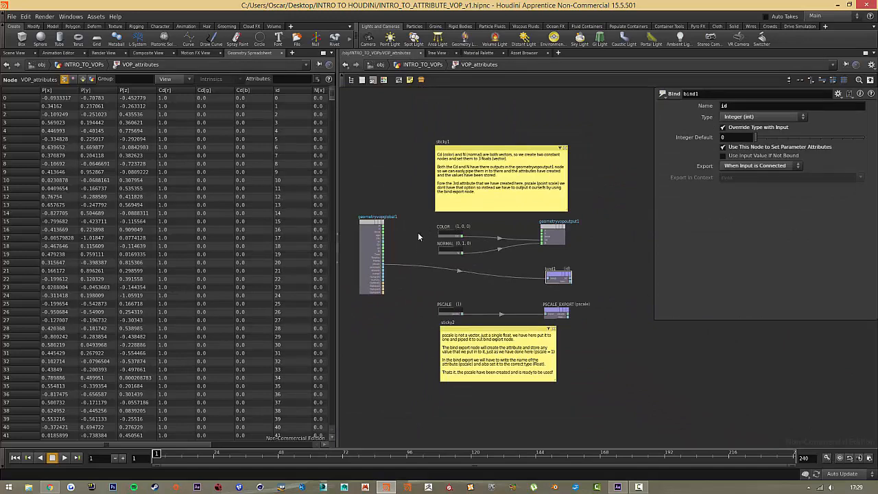
scroll(409, 252, up, 2)
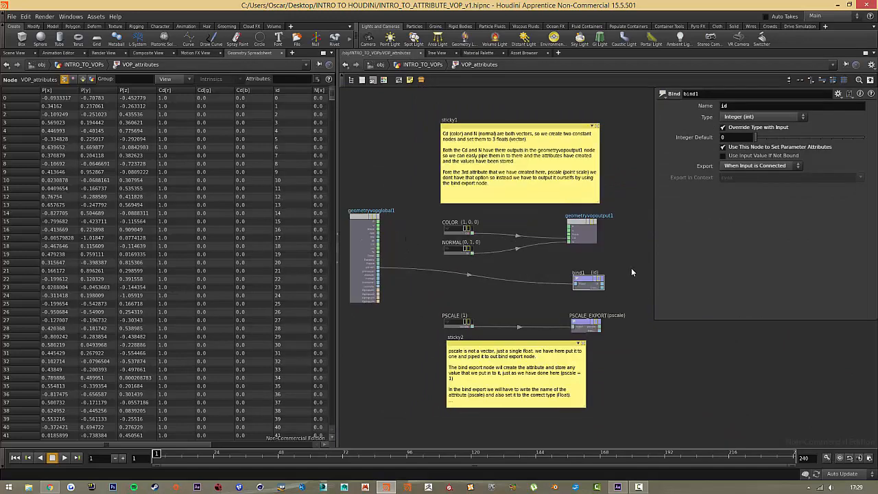
drag(613, 263, 561, 296)
drag(552, 265, 614, 297)
click(639, 486)
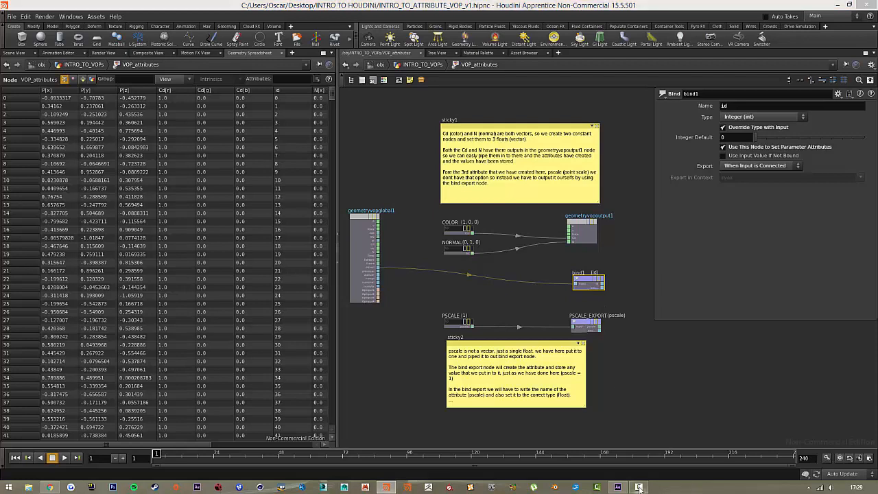